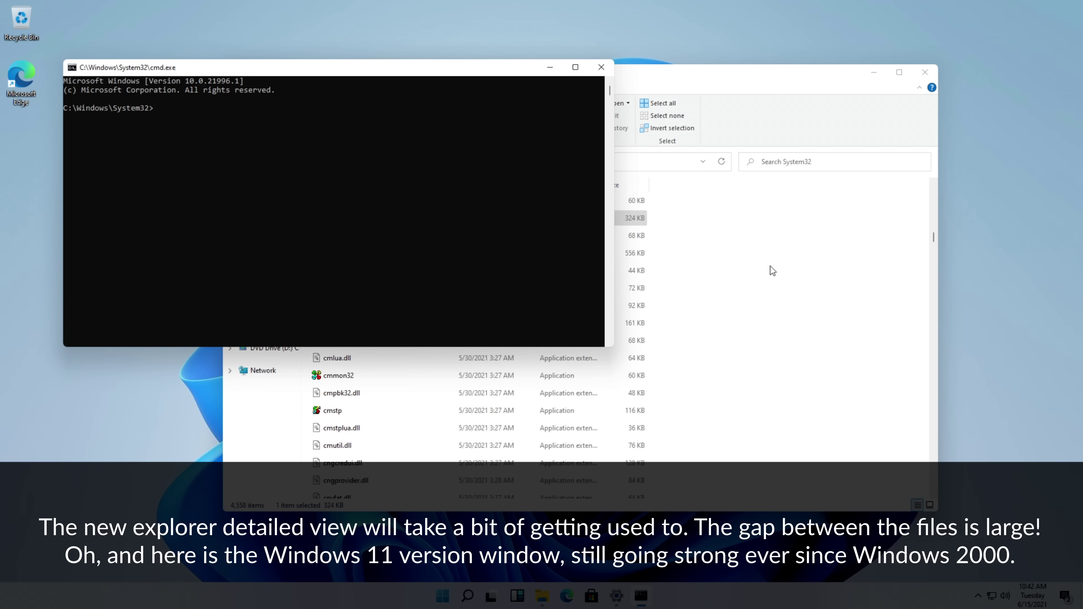
Run winver, move the About Windows dialog to the right and minimize Command Prompt
{"action": "type", "text": "er"}
{"action": "key", "text": "Return"}
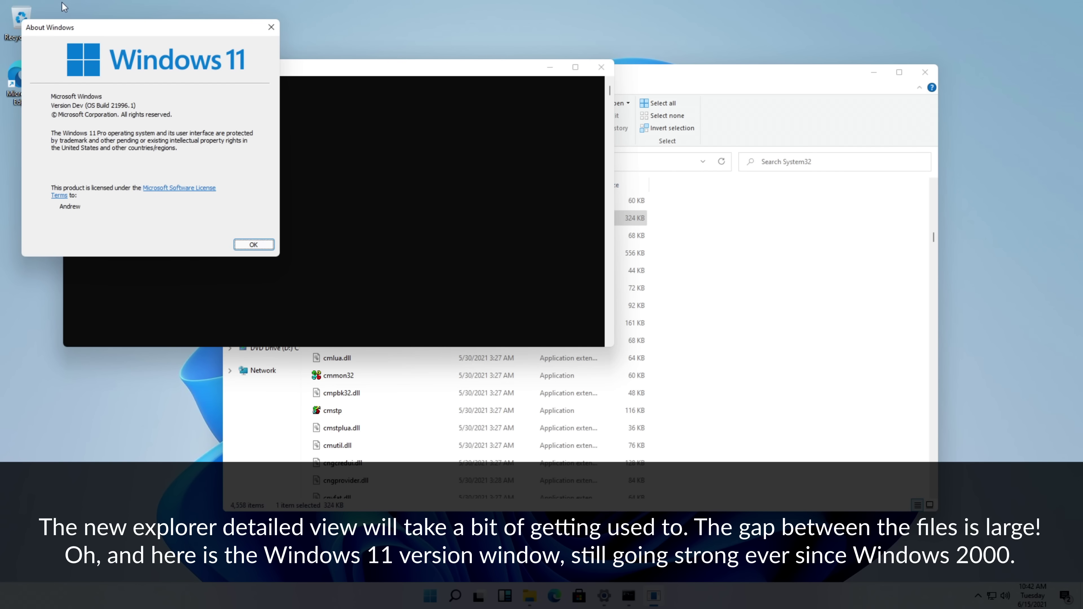
{"action": "left_click_drag", "start_coordinate": [70, 30], "coordinate": [847, 30]}
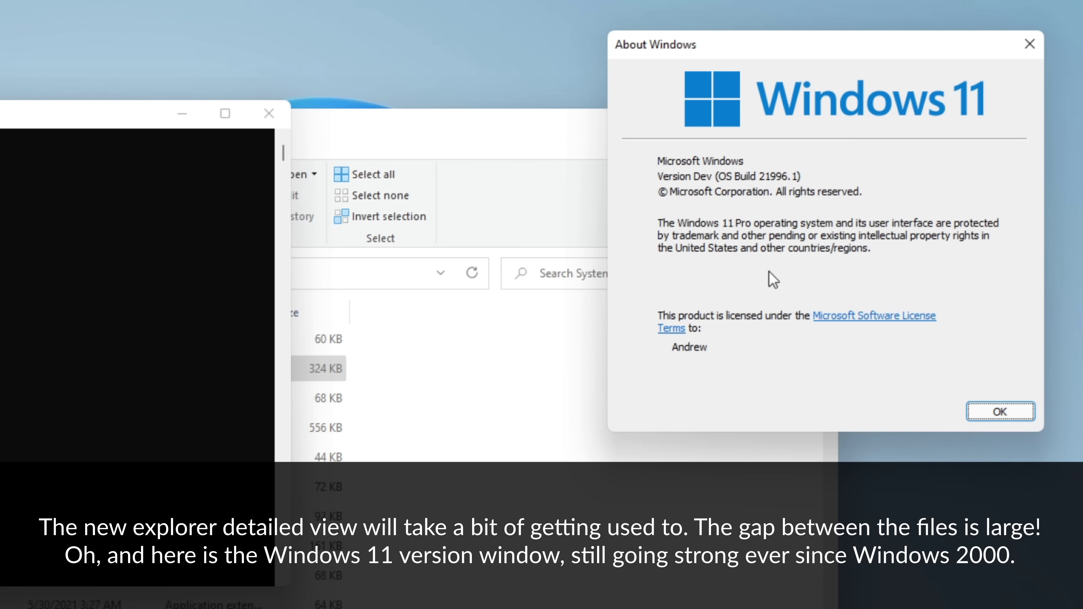
{"action": "left_click", "coordinate": [179, 114]}
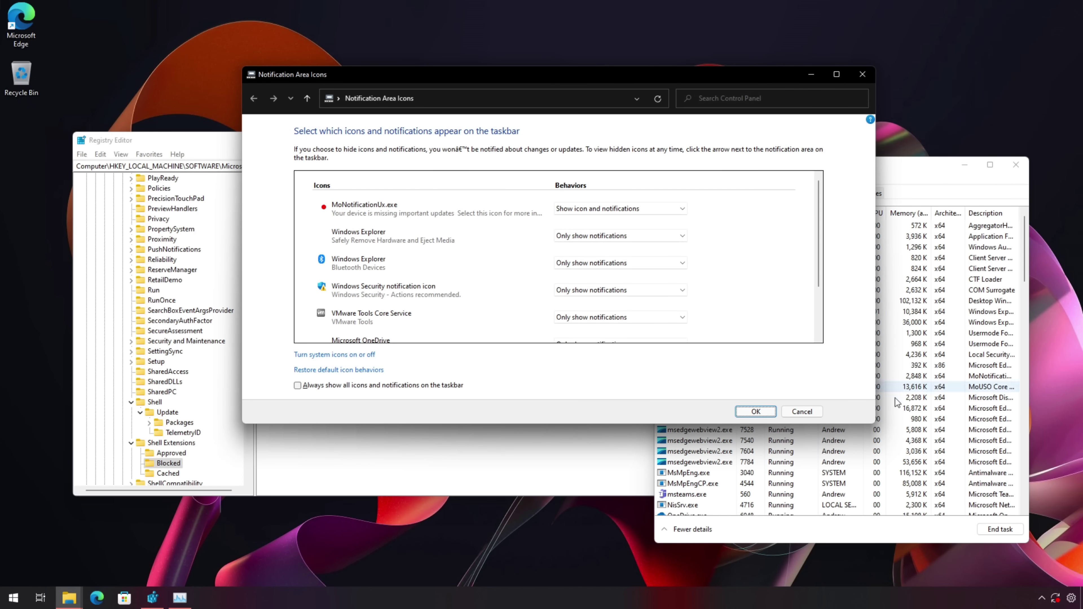
Enlarge the Notification Area Icons window to show more rows, then start re-activating Windows
{"action": "left_click_drag", "start_coordinate": [871, 423], "coordinate": [910, 508]}
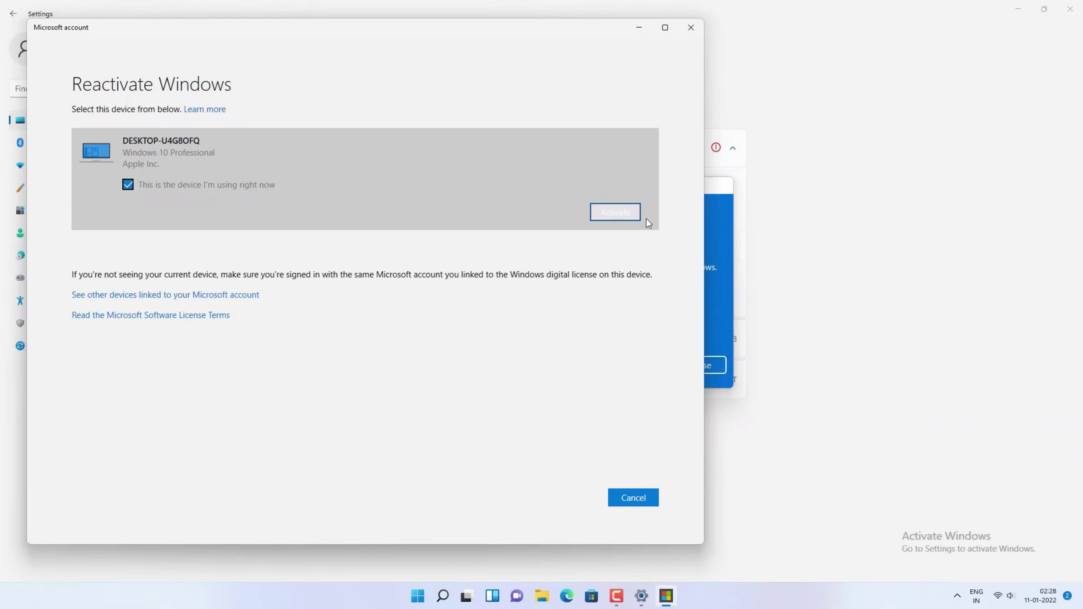
{"action": "left_click", "coordinate": [629, 217]}
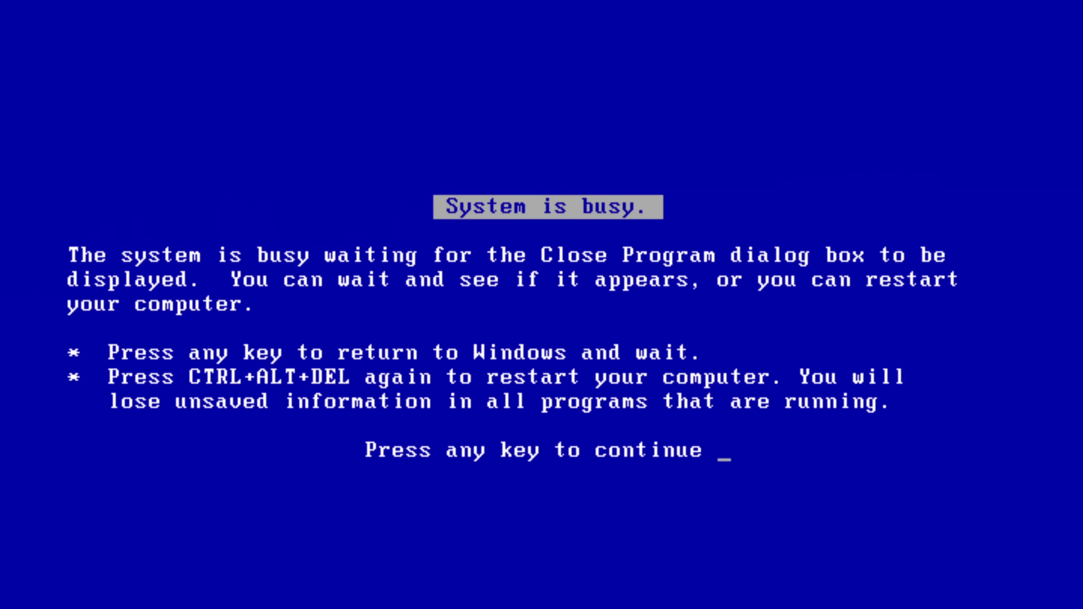
Dismiss the Windows 98 busy screen to return to Windows
{"action": "key", "text": "Return"}
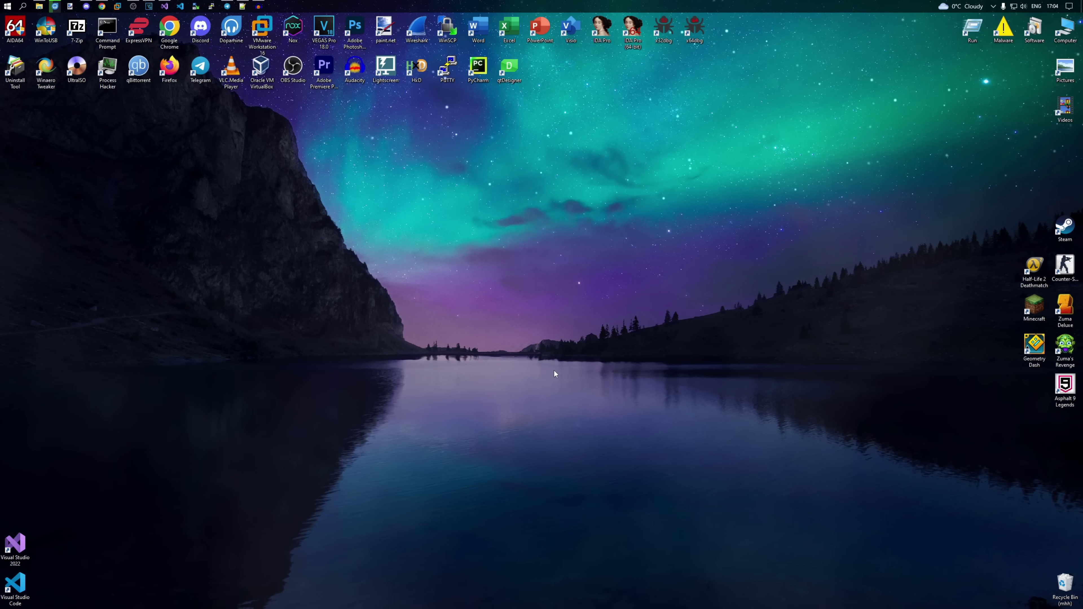
Launch VMware Workstation and select the Windows 11 (x64TEST) virtual machine
{"action": "left_click_drag", "start_coordinate": [554, 373], "coordinate": [665, 266]}
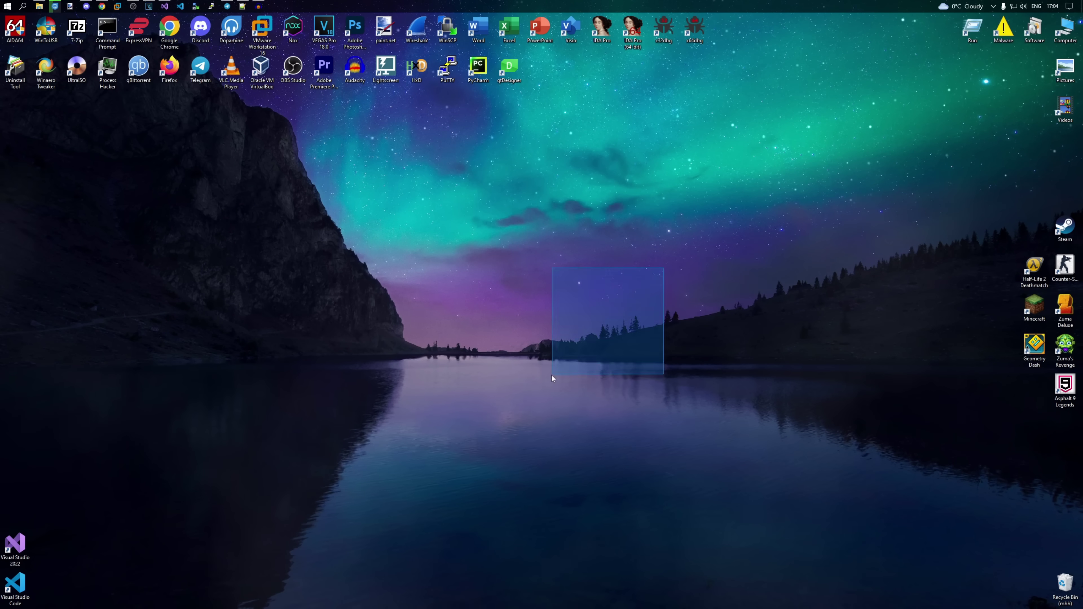
{"action": "left_click_drag", "start_coordinate": [430, 358], "coordinate": [338, 430]}
{"action": "double_click", "coordinate": [262, 30]}
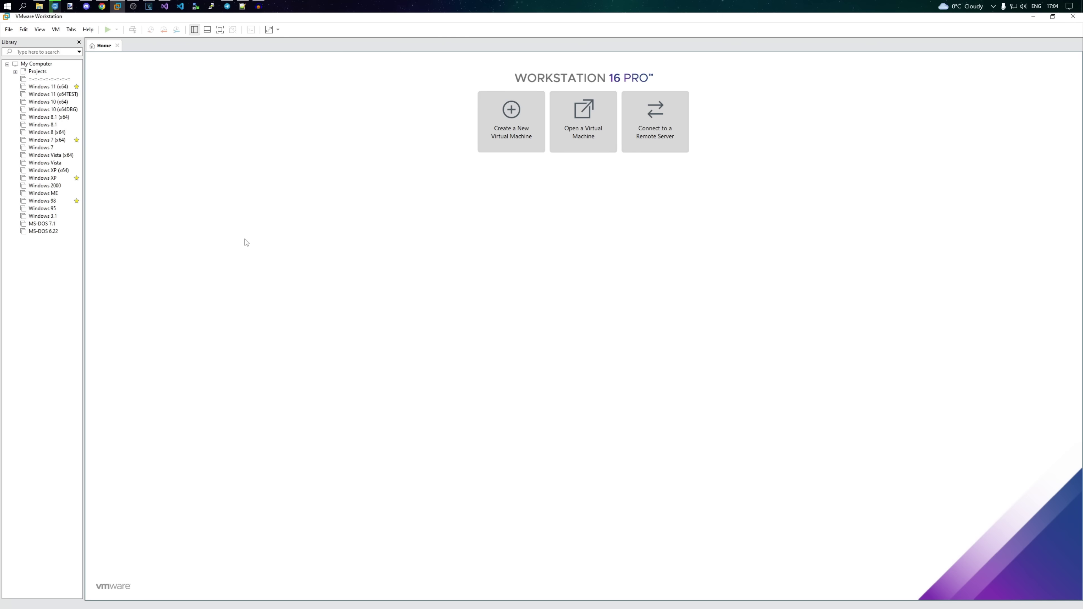
{"action": "left_click", "coordinate": [49, 94]}
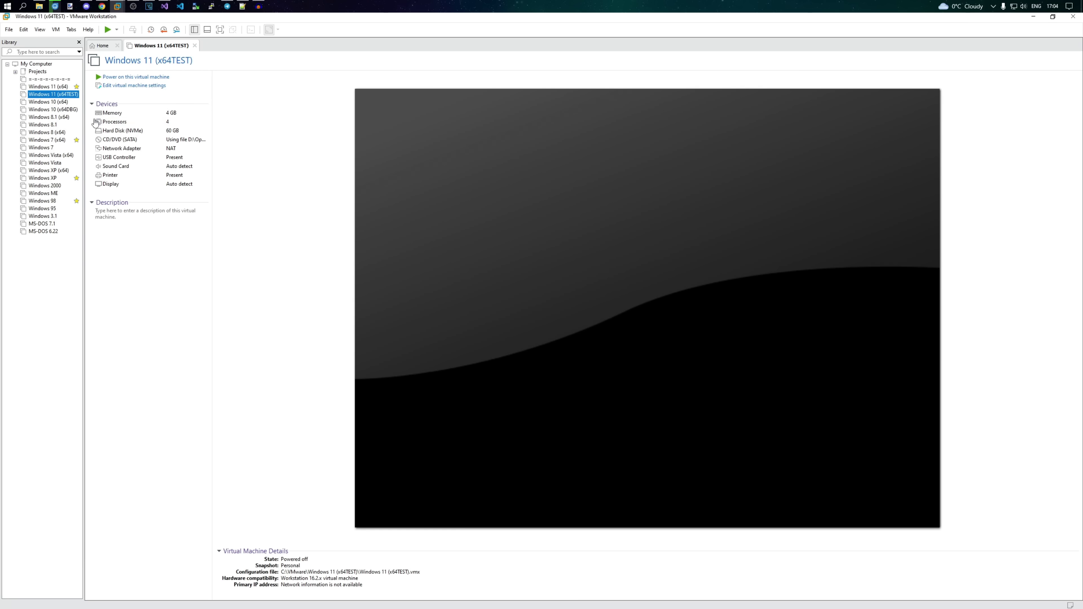
Restore the Finished snapshot from Snapshot Manager and confirm with Yes
{"action": "left_click", "coordinate": [176, 29]}
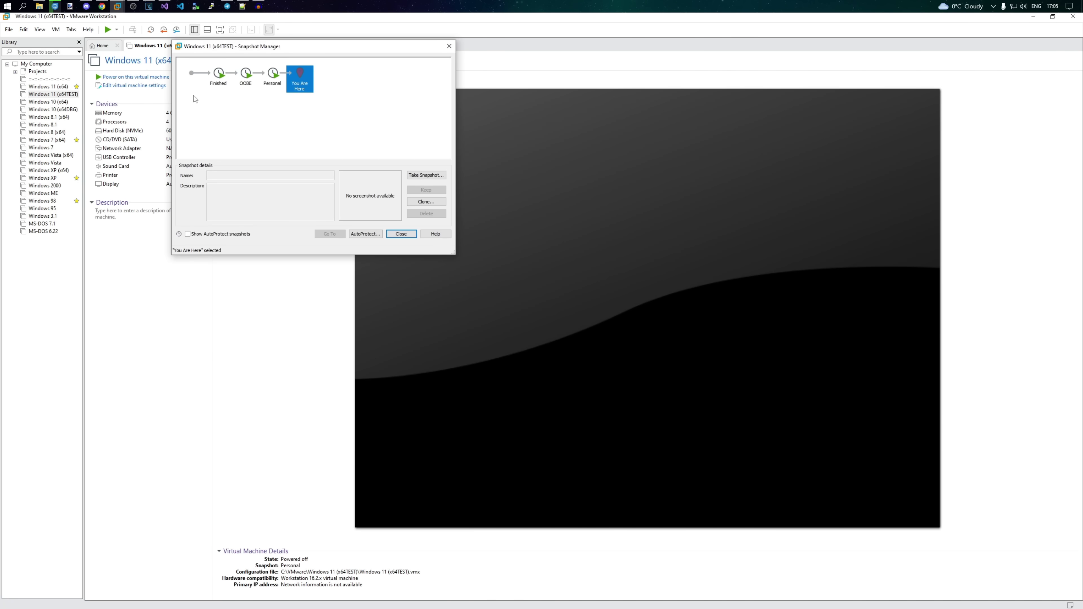
{"action": "left_click", "coordinate": [218, 81]}
{"action": "double_click", "coordinate": [219, 85]}
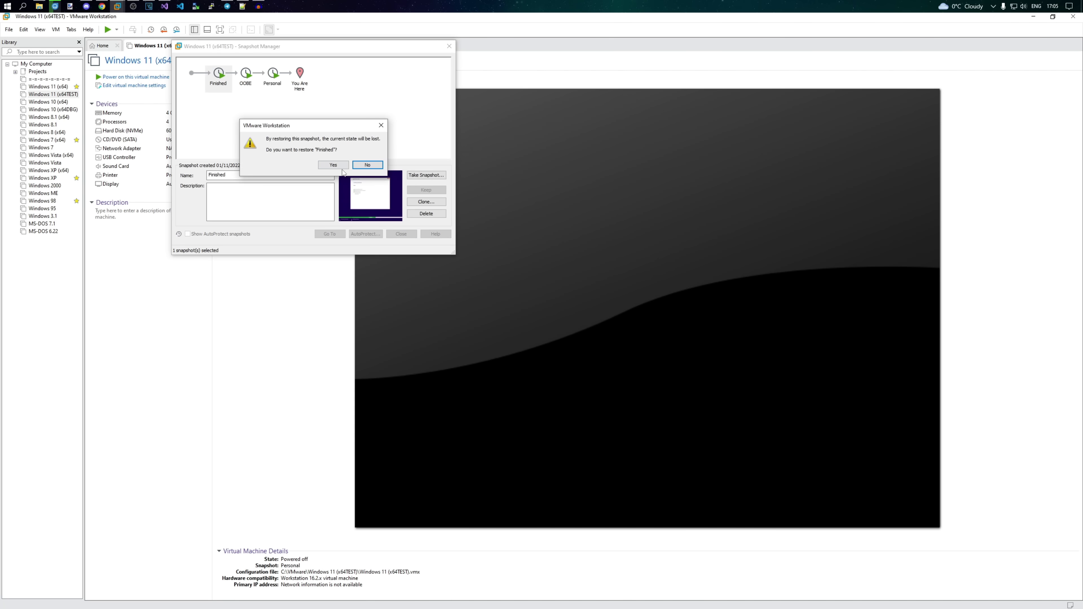
{"action": "left_click", "coordinate": [333, 165]}
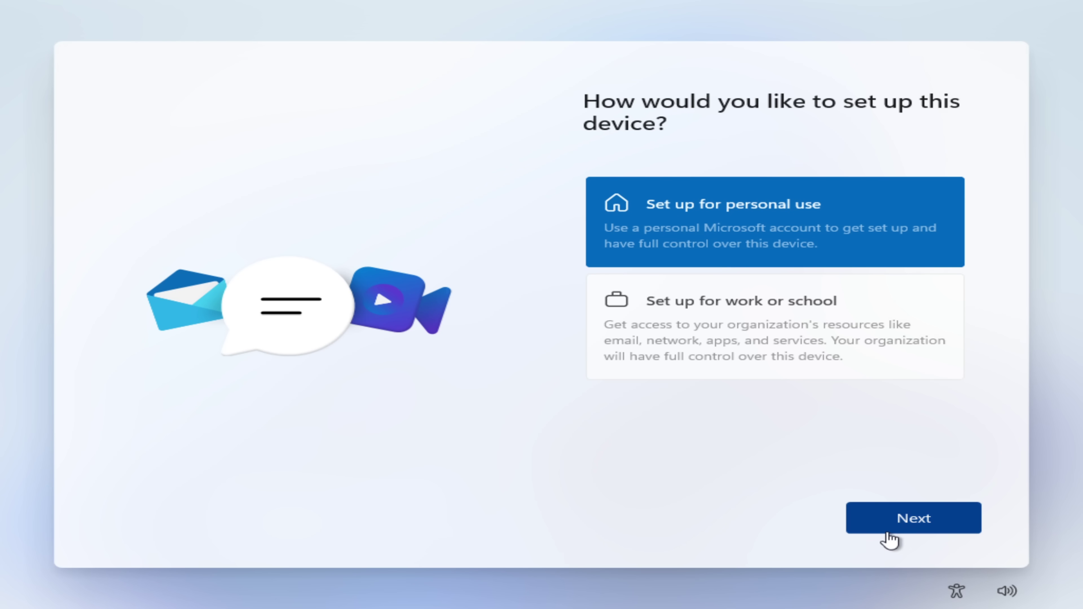
{"action": "left_click", "coordinate": [895, 526]}
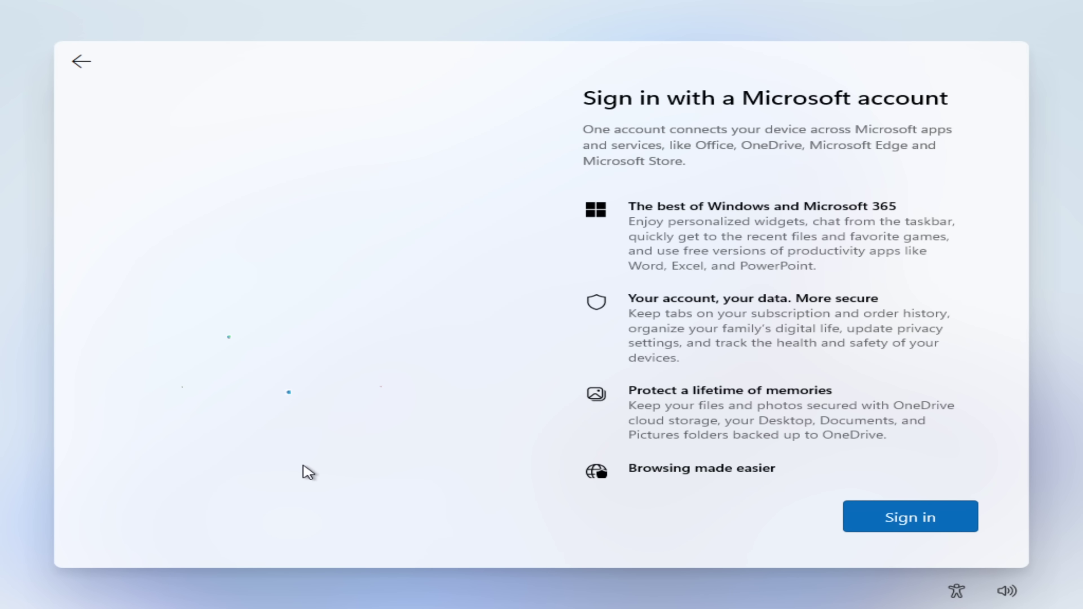
{"action": "scroll", "coordinate": [783, 308], "scroll_direction": "down", "scroll_amount": 2}
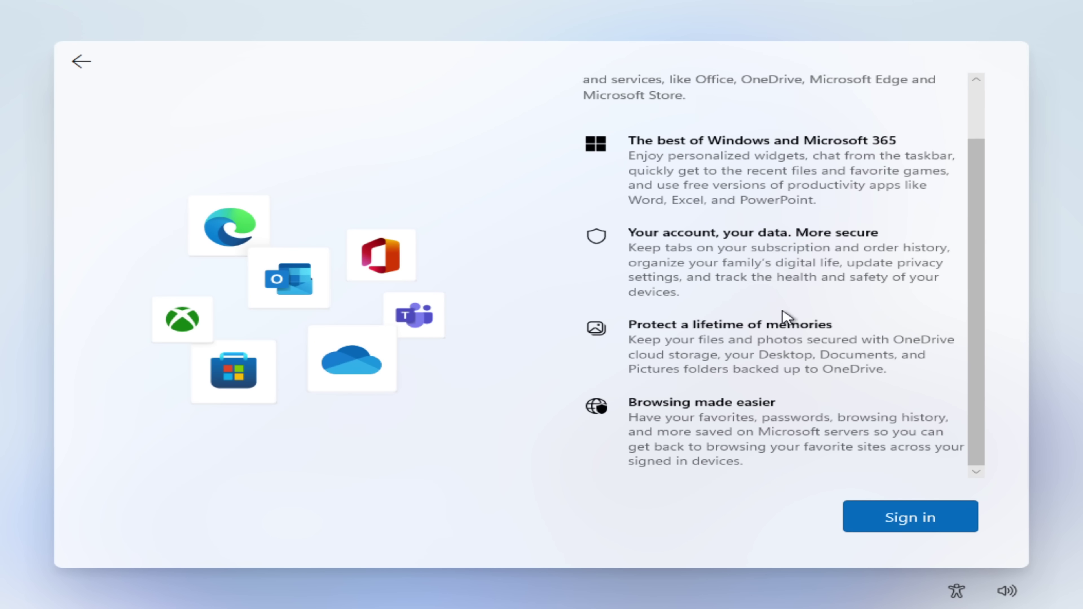
{"action": "scroll", "coordinate": [783, 317], "scroll_direction": "up", "scroll_amount": 2}
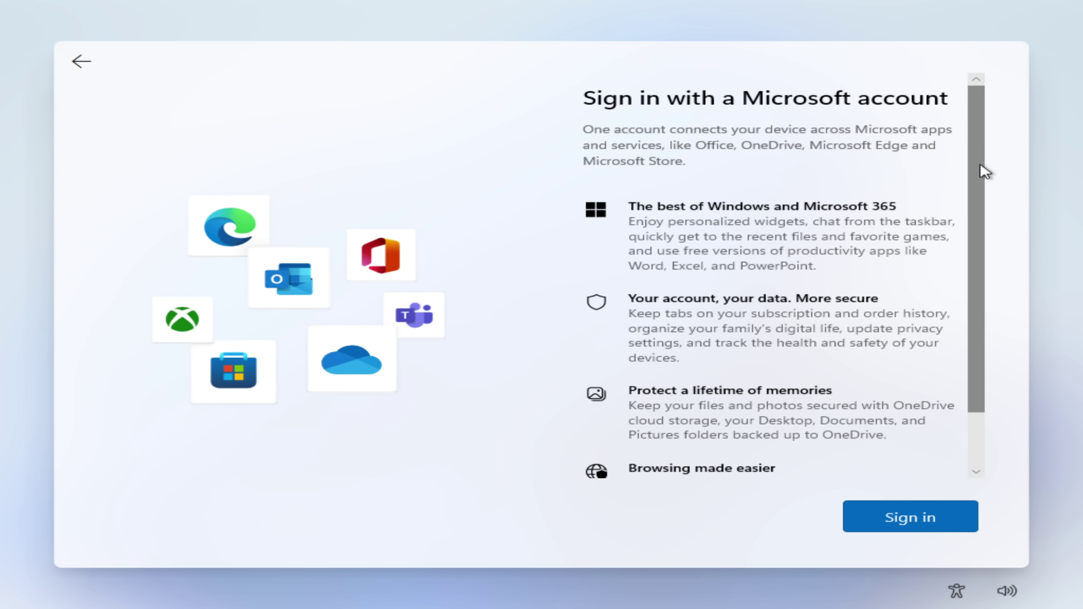
{"action": "scroll", "coordinate": [979, 205], "scroll_direction": "down", "scroll_amount": 2}
{"action": "scroll", "coordinate": [976, 183], "scroll_direction": "up", "scroll_amount": 2}
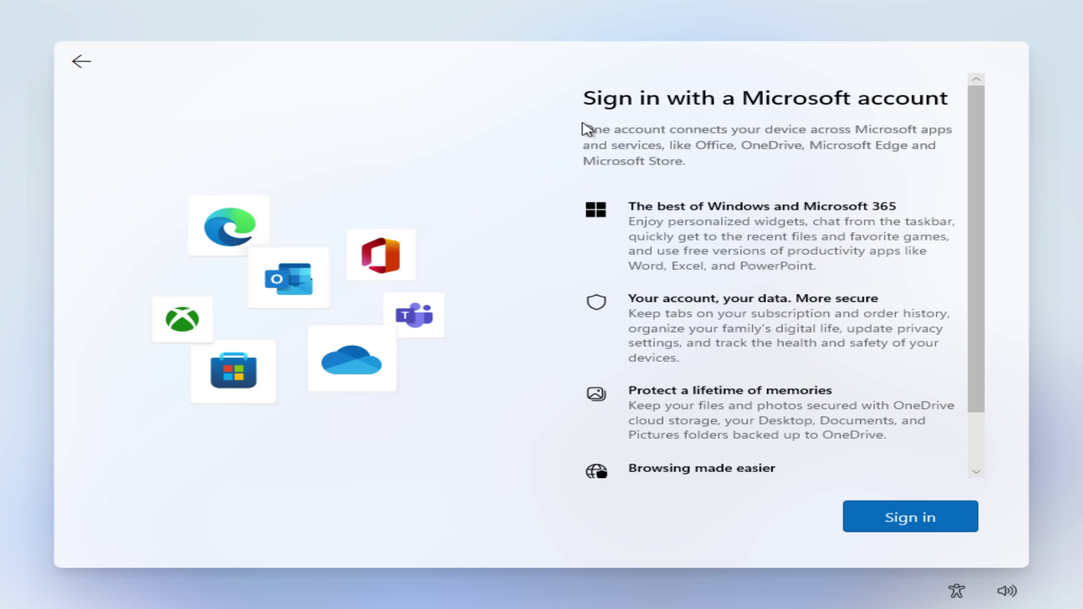
{"action": "scroll", "coordinate": [871, 418], "scroll_direction": "down", "scroll_amount": 2}
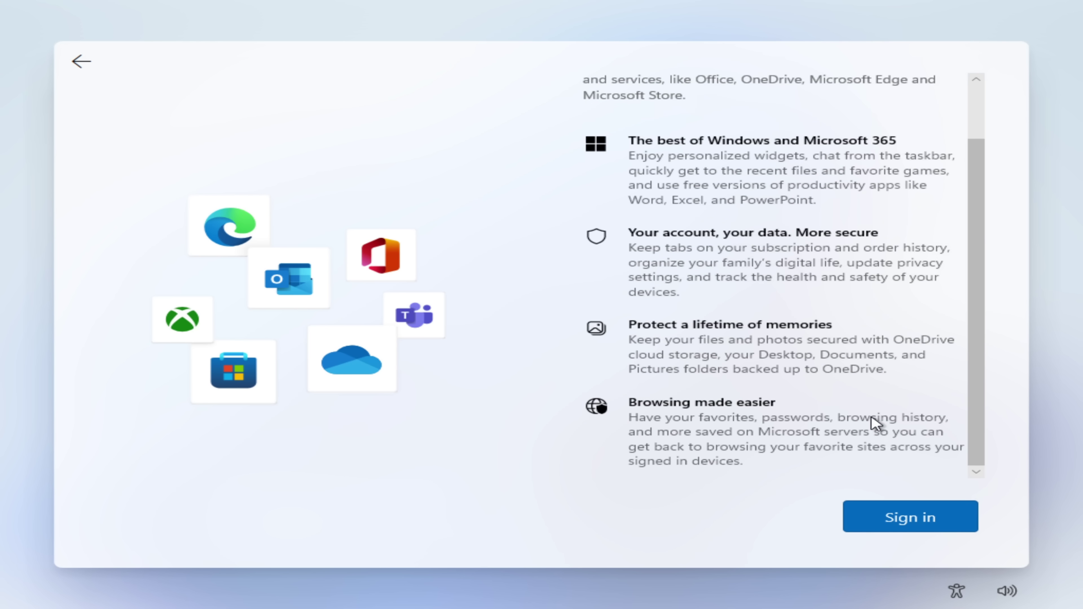
{"action": "left_click", "coordinate": [901, 516]}
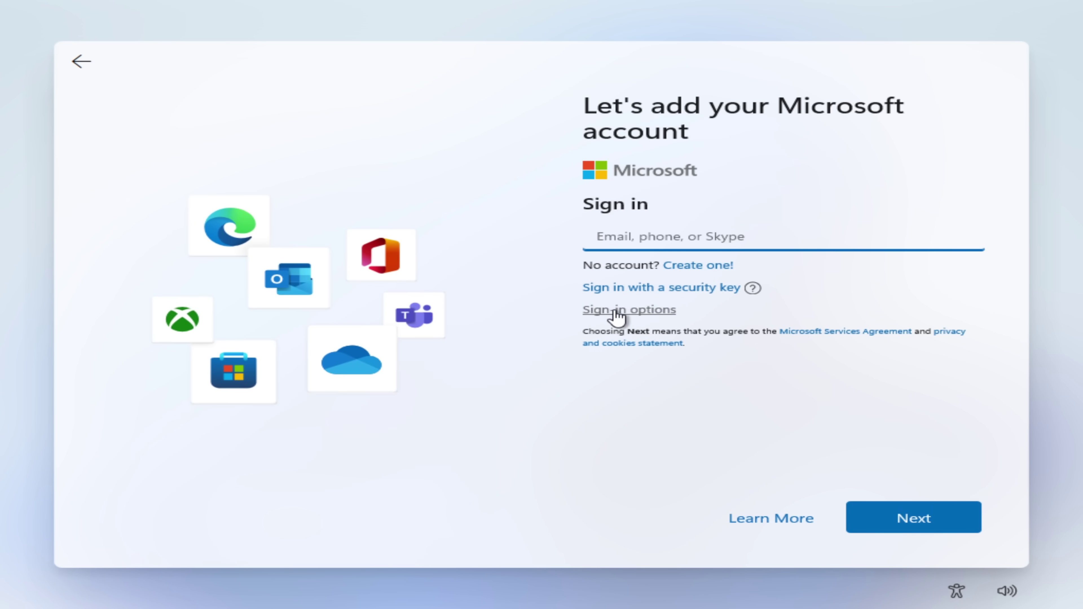
{"action": "left_click", "coordinate": [615, 312]}
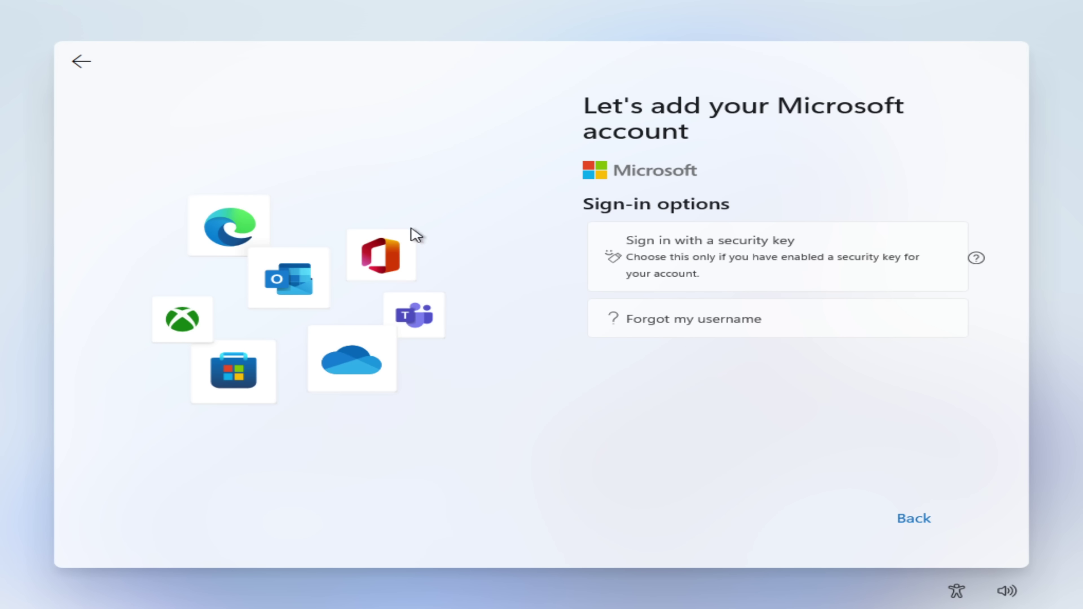
{"action": "left_click", "coordinate": [82, 64]}
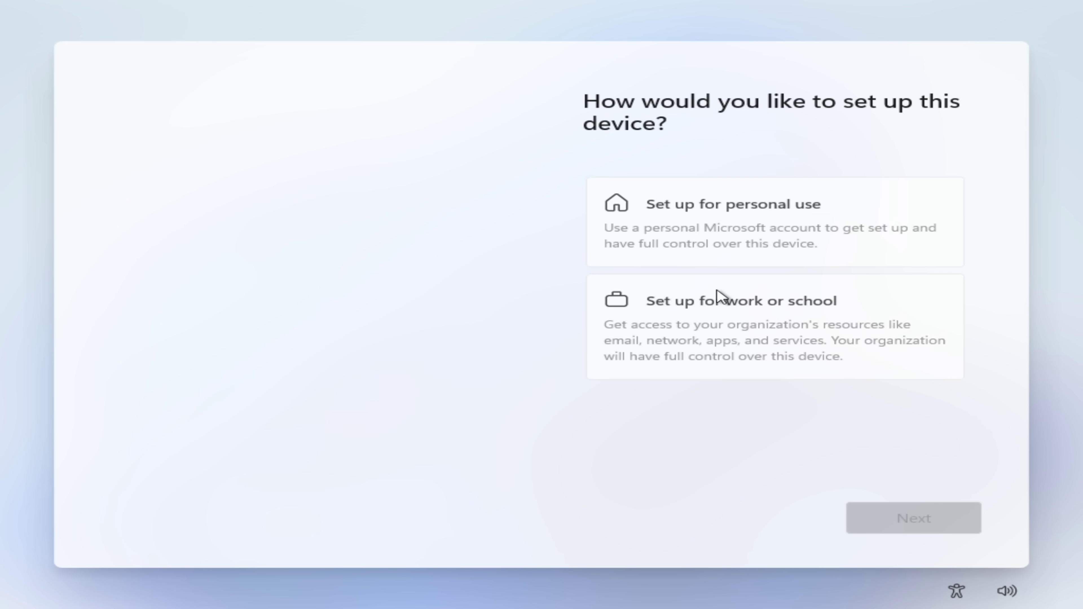
Choose Set up for personal use and sign in with a placeholder e-mail and password
{"action": "left_click", "coordinate": [709, 236]}
{"action": "left_click", "coordinate": [887, 520]}
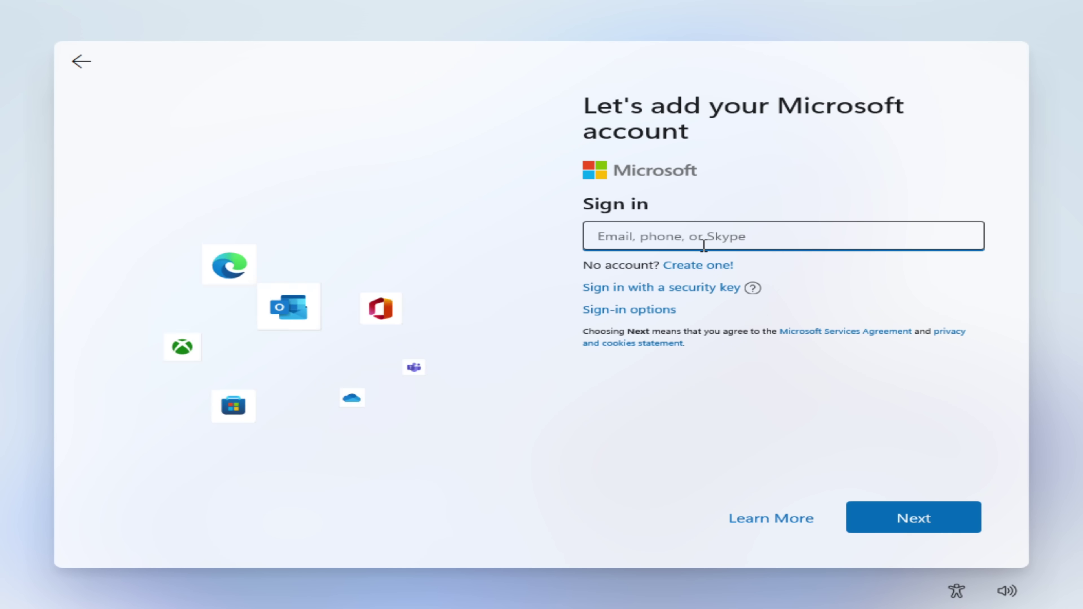
{"action": "type", "text": "a@a.com"}
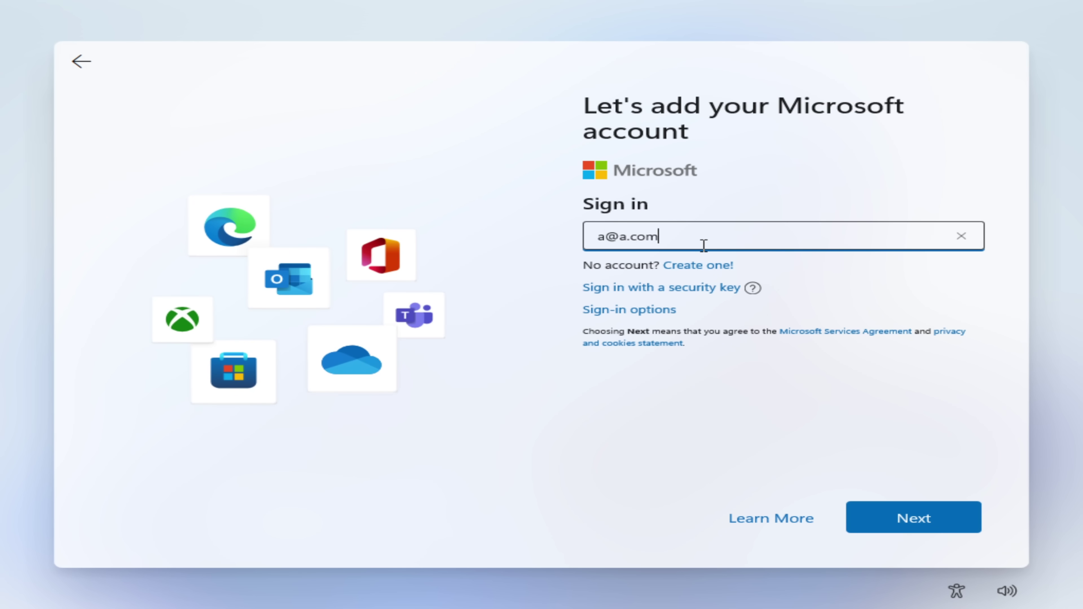
{"action": "key", "text": "Return"}
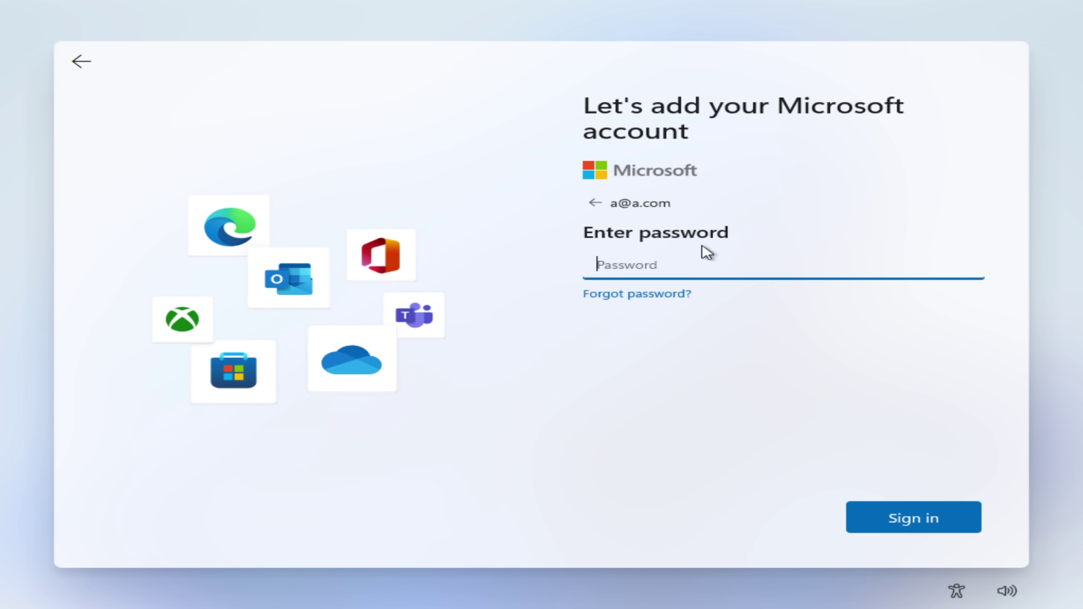
{"action": "type", "text": "aaa"}
{"action": "key", "text": "Return"}
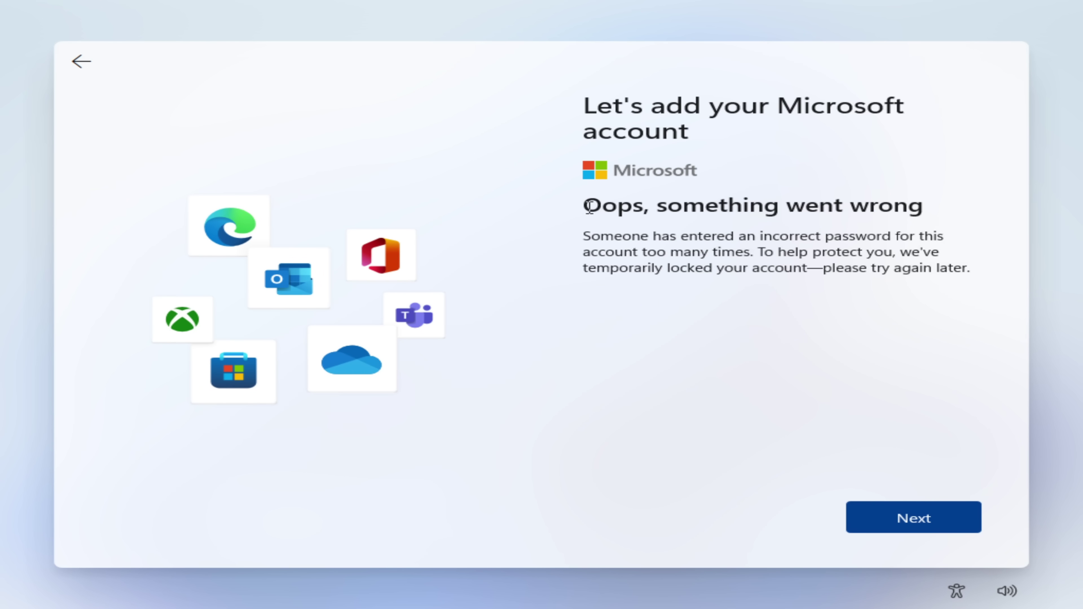
{"action": "left_click_drag", "start_coordinate": [589, 207], "coordinate": [640, 230]}
Continue past the locked-account error and enter a local account name and confirmed password
{"action": "left_click", "coordinate": [637, 231]}
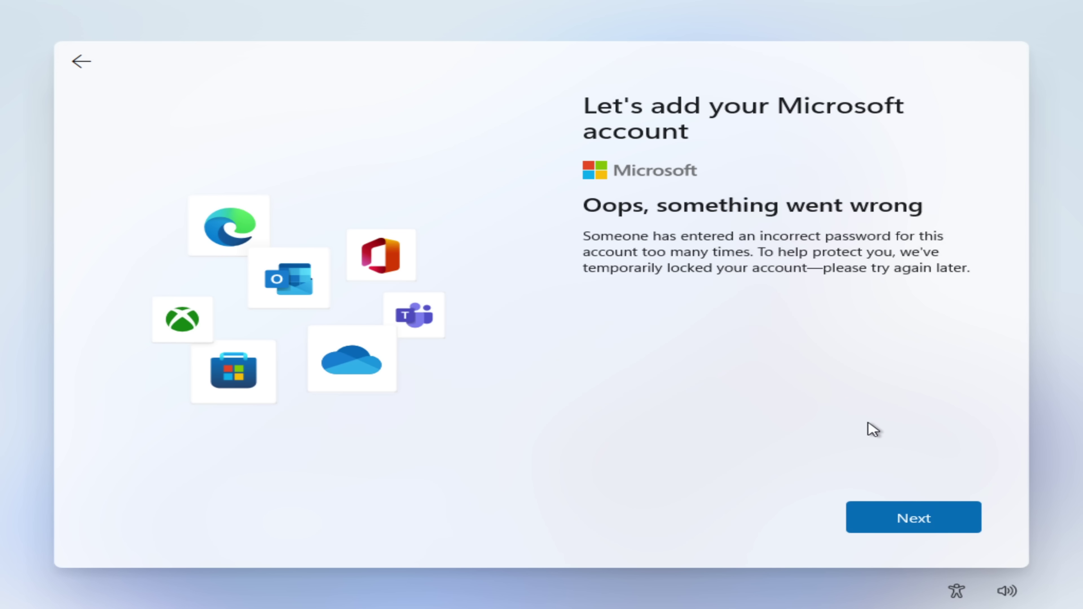
{"action": "left_click", "coordinate": [896, 523]}
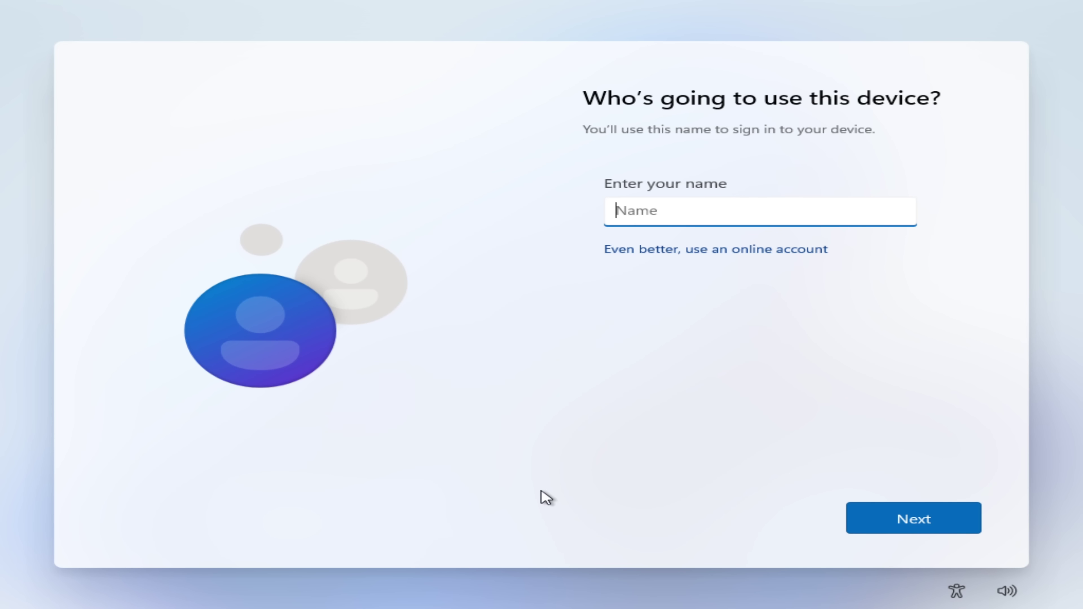
{"action": "type", "text": "Andrew"}
{"action": "key", "text": "Return"}
{"action": "type", "text": "••••••••"}
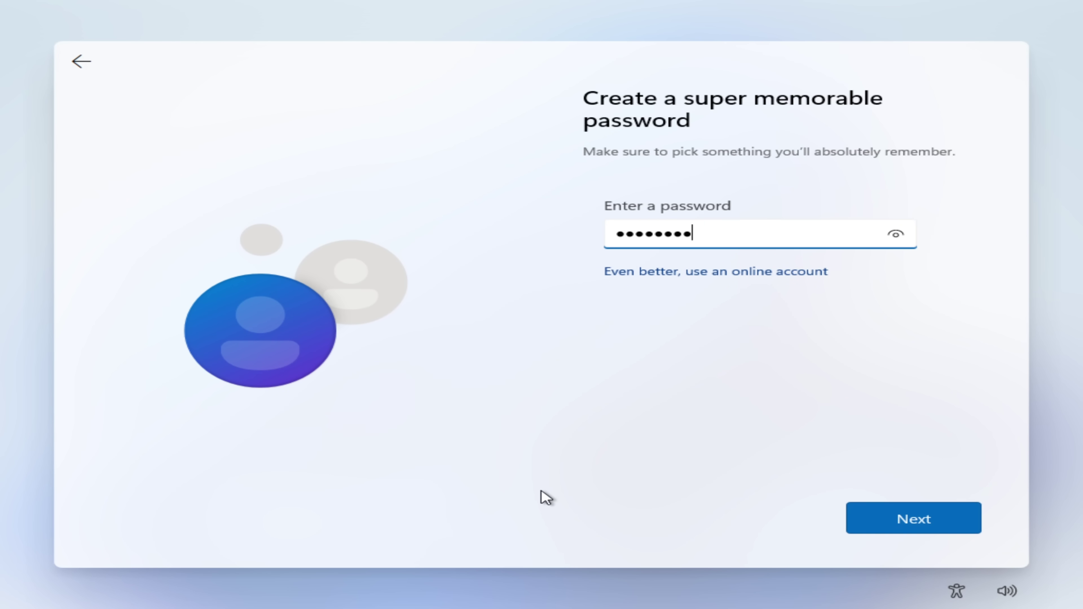
{"action": "key", "text": "Return"}
{"action": "type", "text": "••••••••"}
{"action": "key", "text": "Return"}
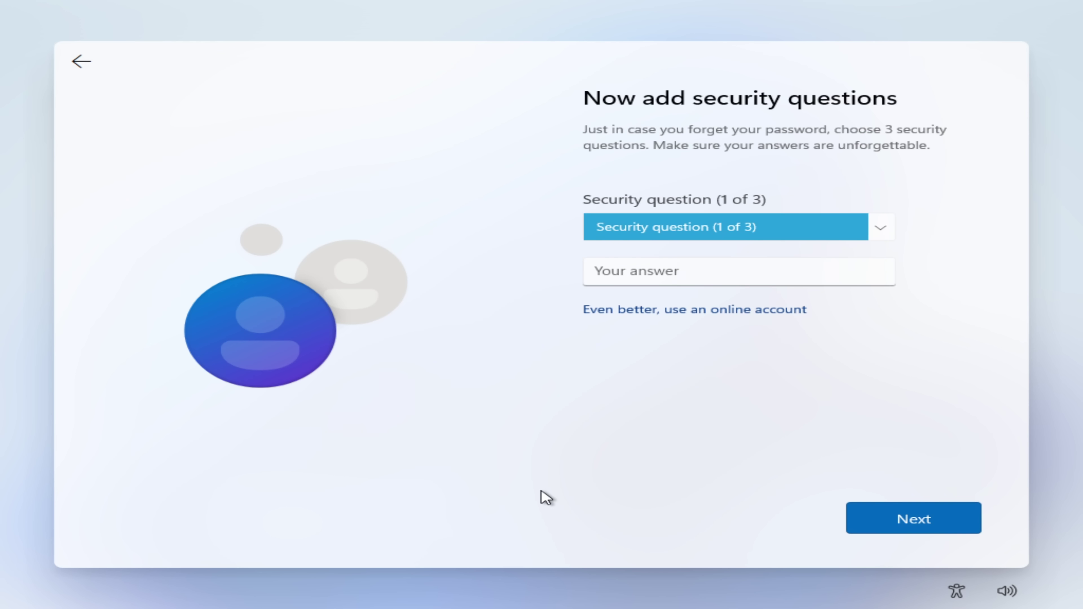
Pick three security questions, answering each with 1, and finish setup
{"action": "key", "text": "Down"}
{"action": "key", "text": "Tab"}
{"action": "type", "text": "1"}
{"action": "key", "text": "Return"}
{"action": "key", "text": "Down"}
{"action": "key", "text": "Tab"}
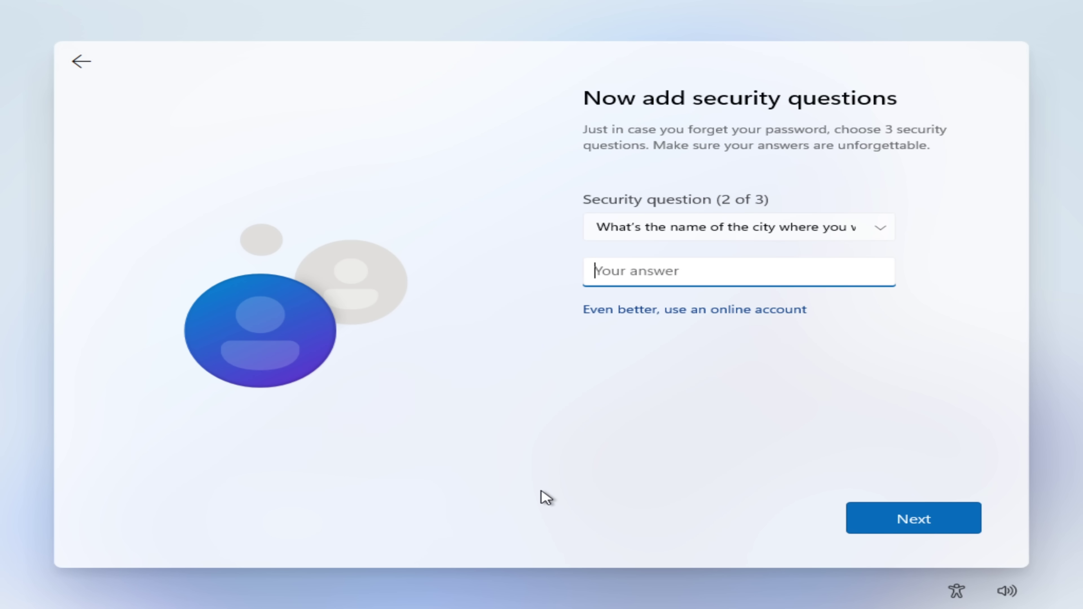
{"action": "type", "text": "1"}
{"action": "key", "text": "Return"}
{"action": "key", "text": "Down"}
{"action": "key", "text": "Tab"}
{"action": "type", "text": "1"}
{"action": "key", "text": "Return"}
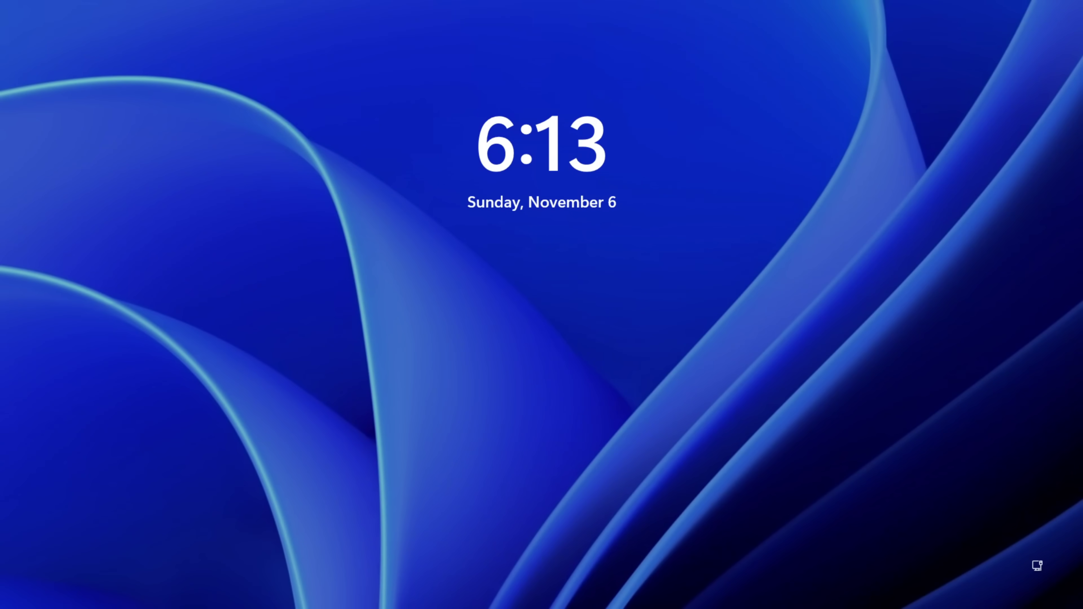
Sign in to the local account from the lock screen with its password
{"action": "key", "text": "Return"}
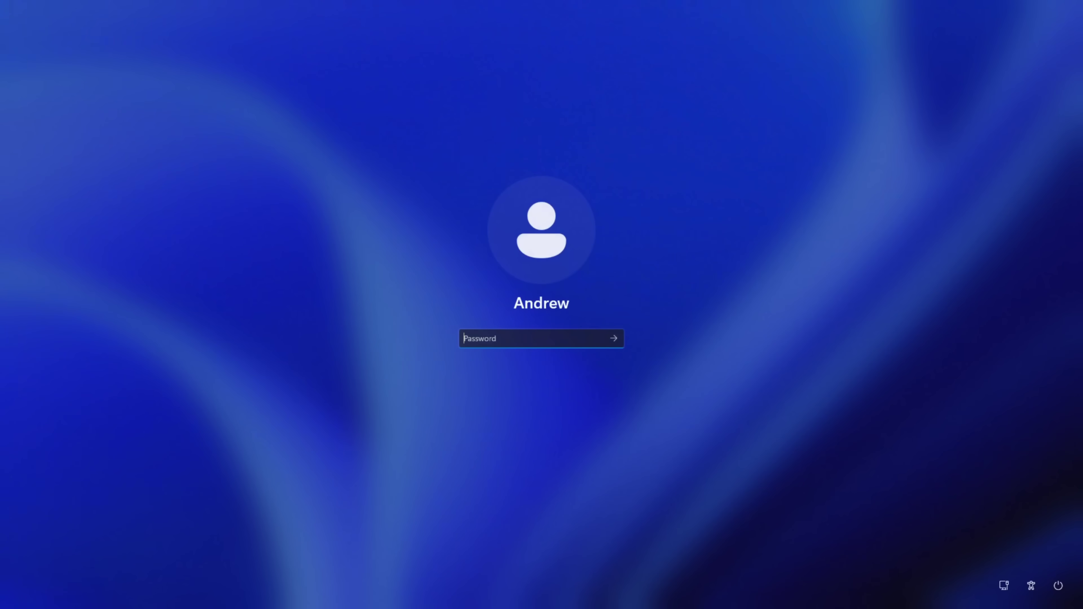
{"action": "type", "text": "********"}
{"action": "key", "text": "Return"}
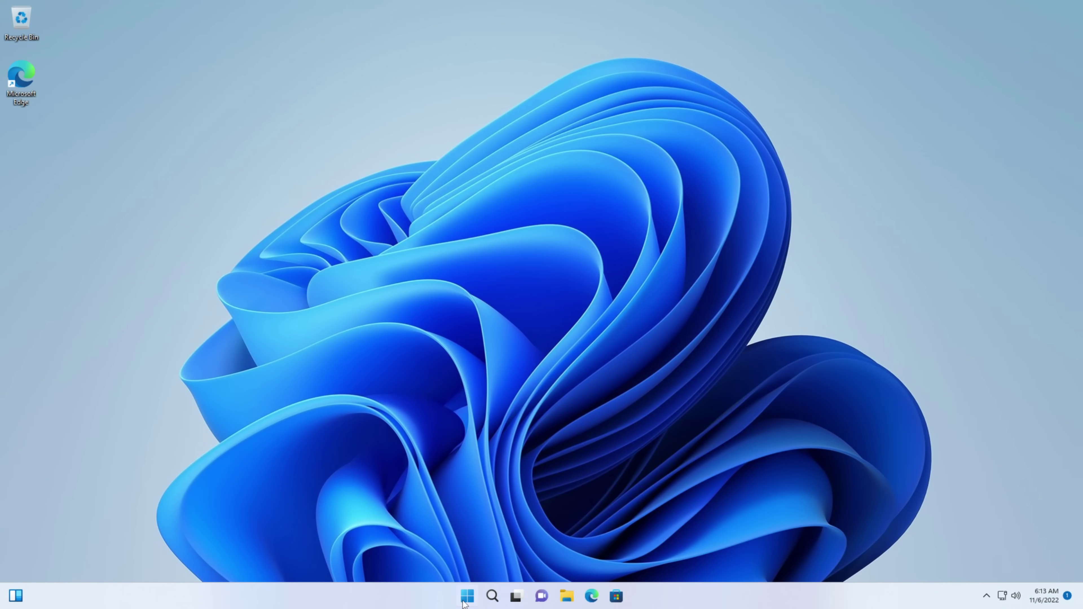
Open Personalize from the desktop context menu and scroll to the activation notice
{"action": "left_click", "coordinate": [467, 596]}
{"action": "left_click", "coordinate": [467, 596]}
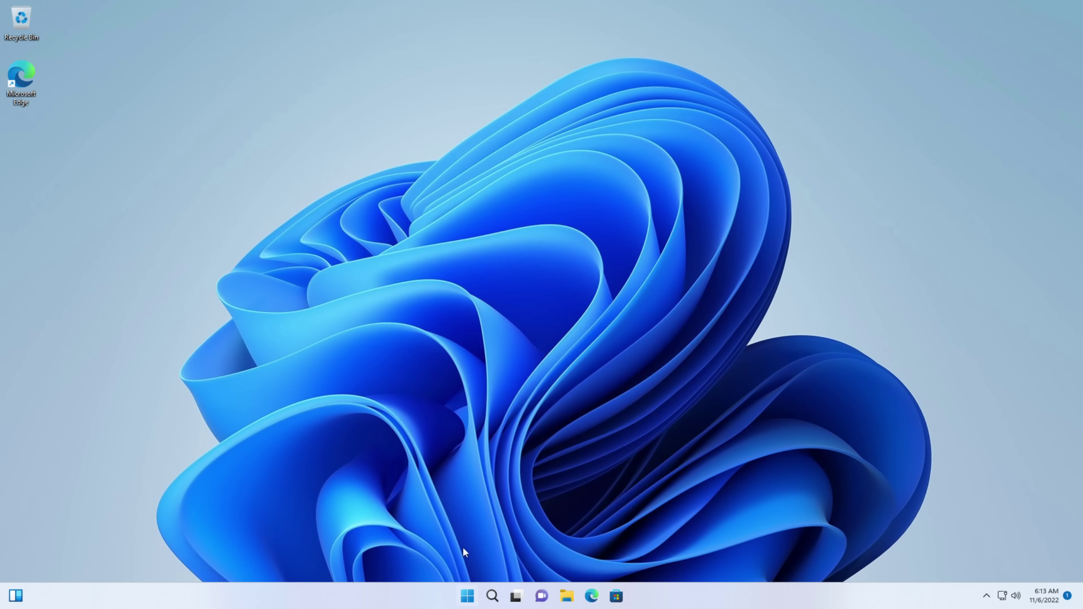
{"action": "right_click", "coordinate": [440, 241]}
{"action": "left_click", "coordinate": [468, 350]}
{"action": "scroll", "coordinate": [635, 303], "scroll_direction": "down", "scroll_amount": 2}
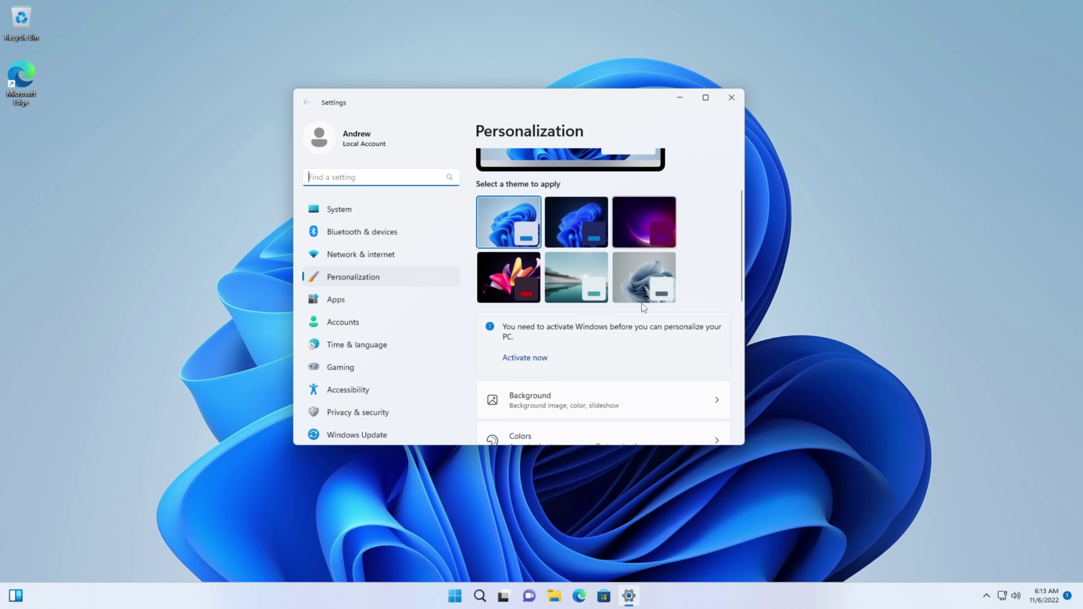
{"action": "scroll", "coordinate": [638, 307], "scroll_direction": "down", "scroll_amount": 1}
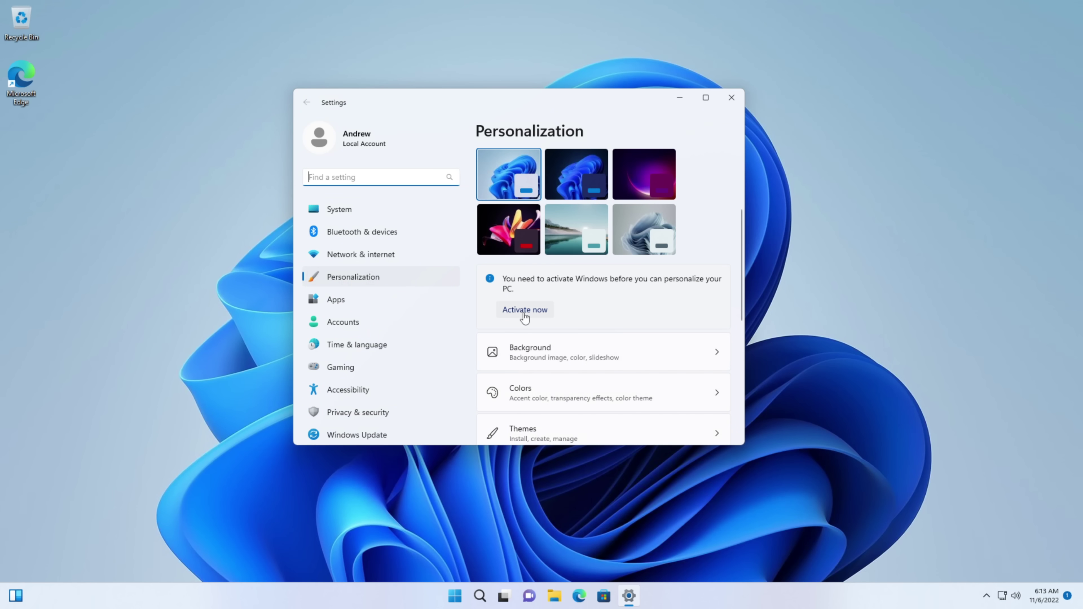
Go to the Activation page showing Windows 11 Pro not active, error 0xC004F213
{"action": "left_click", "coordinate": [524, 313]}
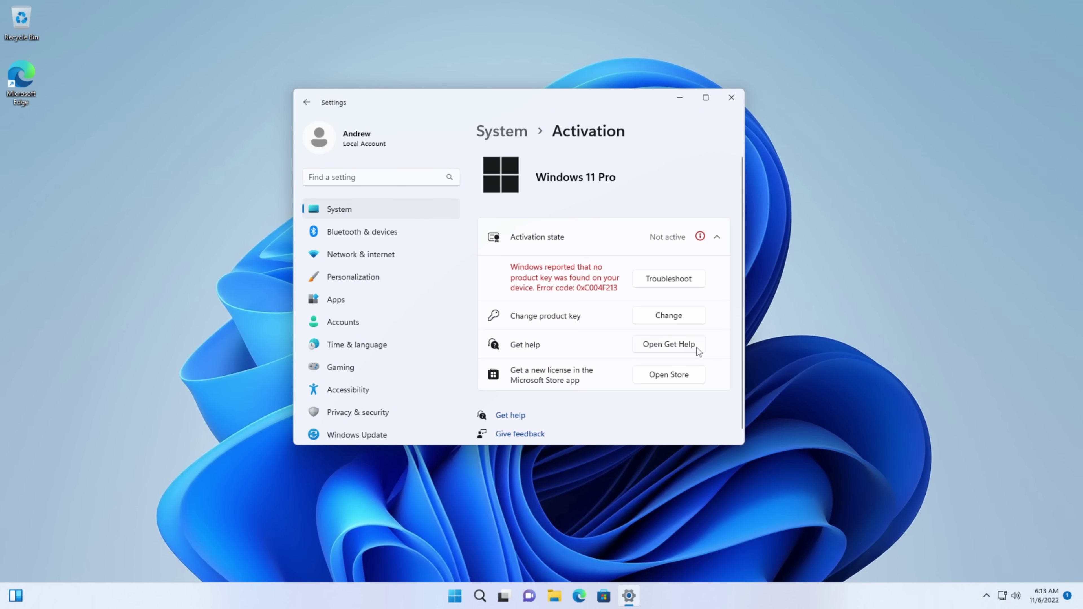
{"action": "scroll", "coordinate": [726, 351], "scroll_direction": "down", "scroll_amount": 1}
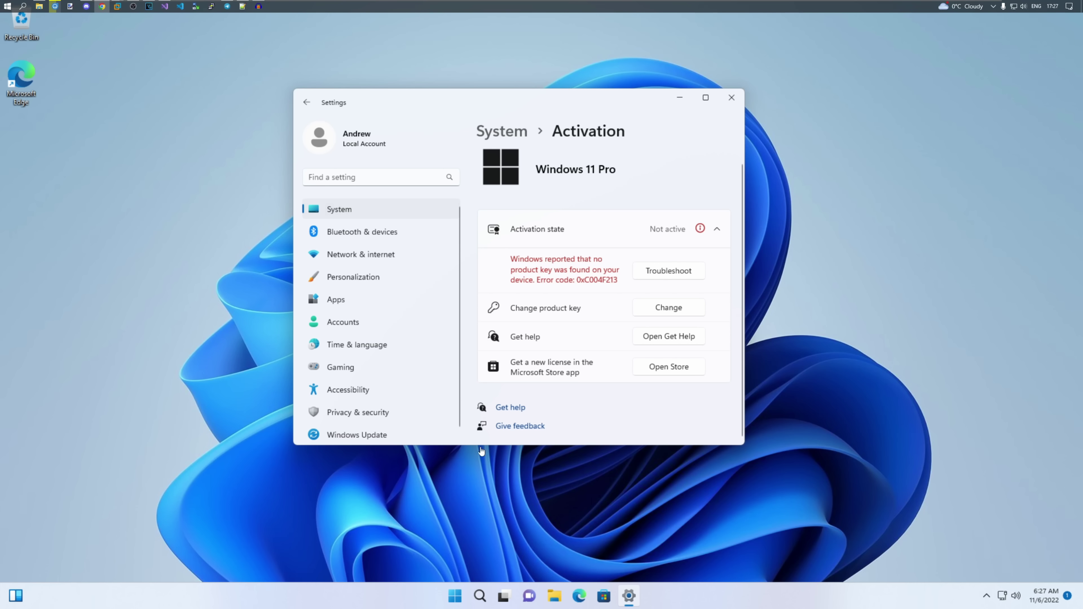
Paste an old product key into product key entry, submit it, then clear the rejected key
{"action": "left_click", "coordinate": [648, 310]}
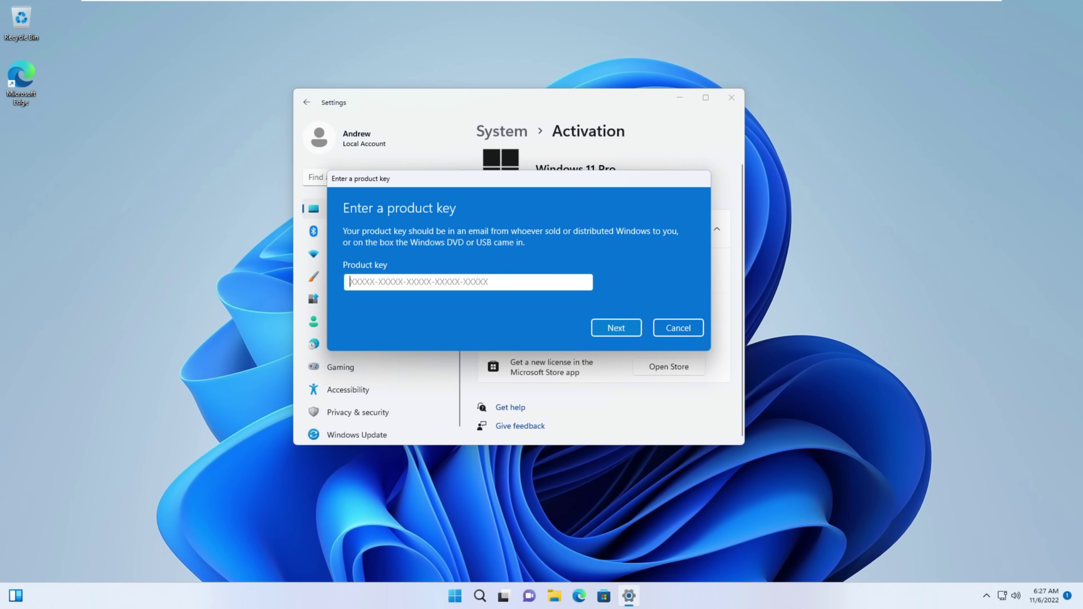
{"action": "key", "text": "ctrl+v"}
{"action": "left_click", "coordinate": [621, 328]}
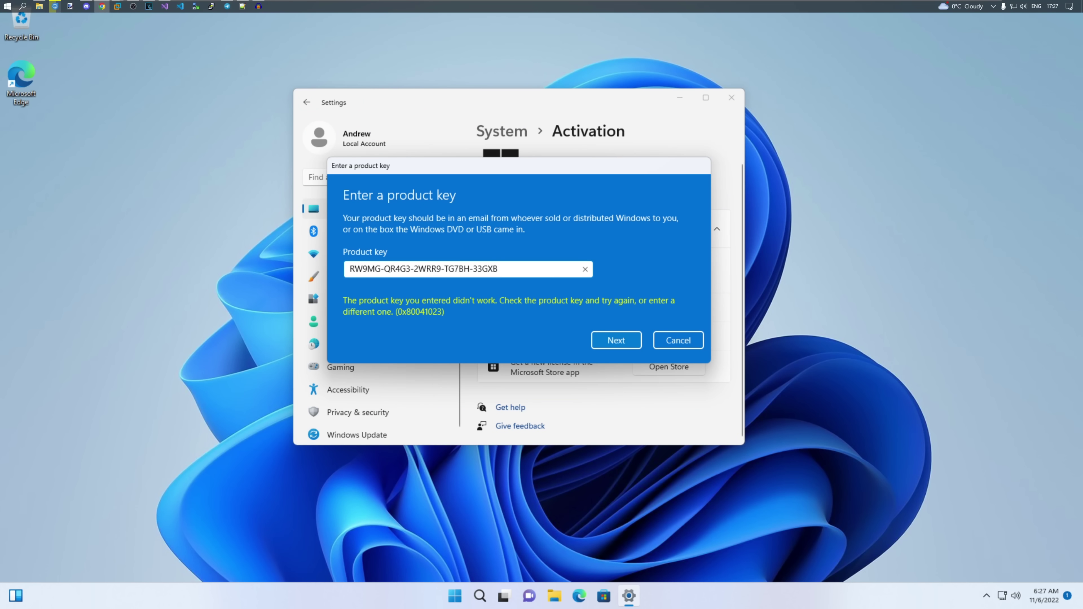
{"action": "left_click", "coordinate": [585, 269]}
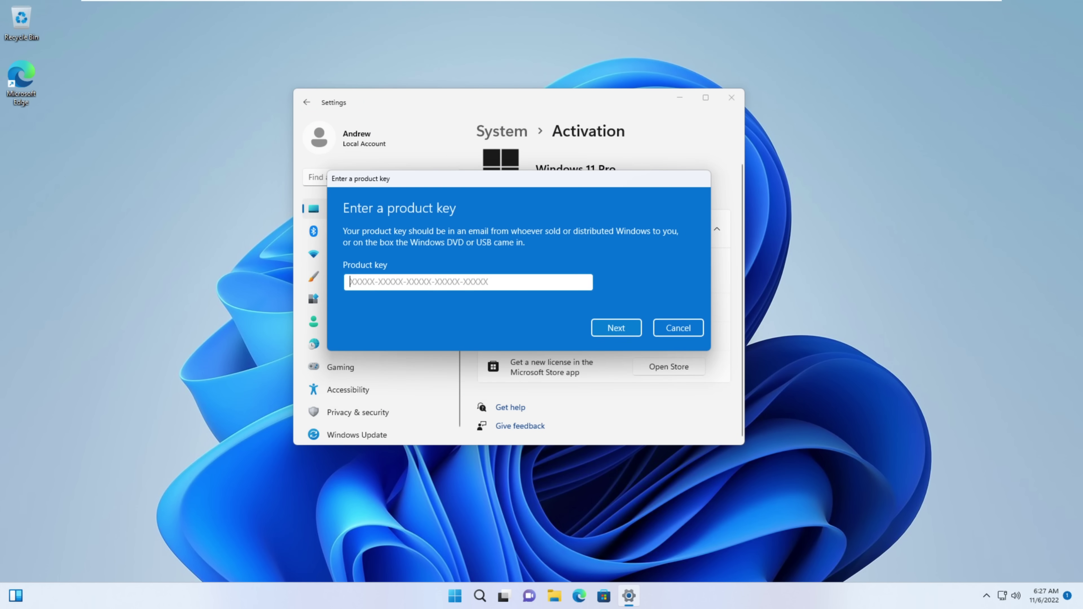
Paste and submit a second old key, retry it, then reopen an empty key entry
{"action": "key", "text": "ctrl+v"}
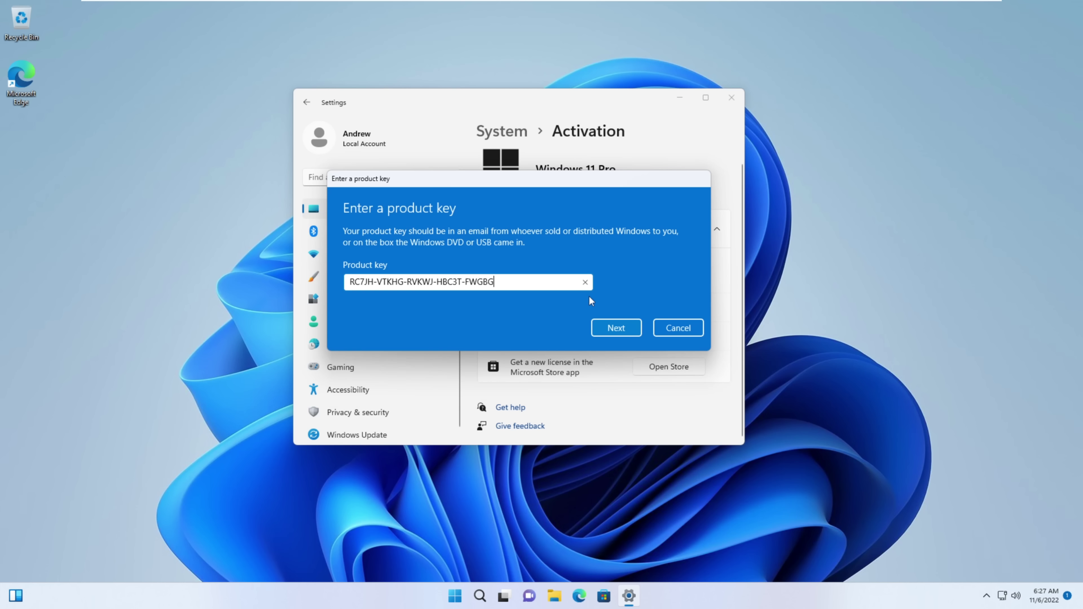
{"action": "left_click", "coordinate": [616, 329]}
{"action": "left_click", "coordinate": [614, 340]}
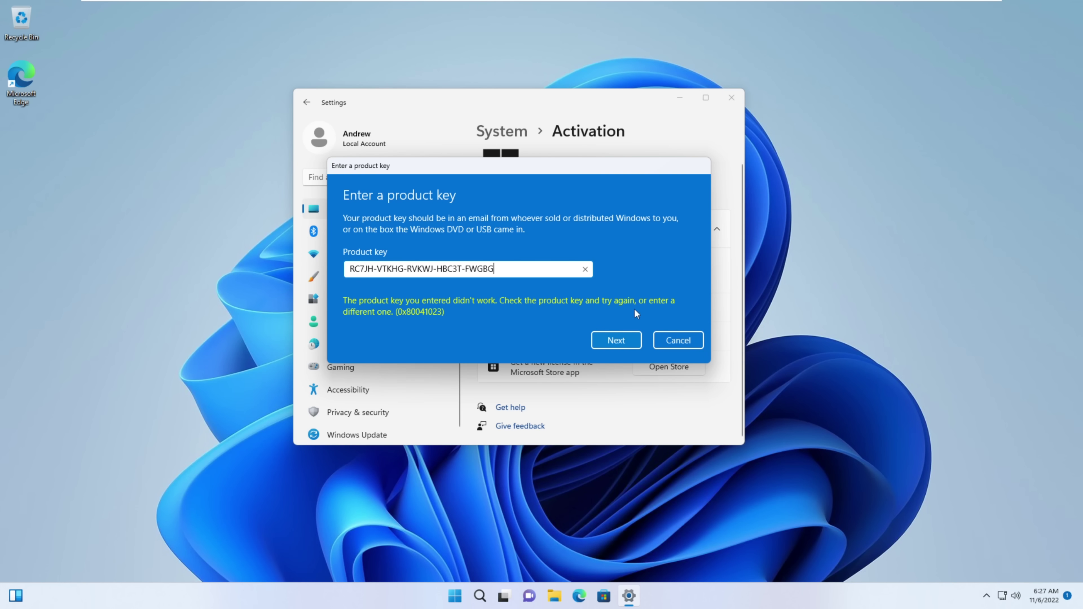
{"action": "left_click", "coordinate": [677, 340]}
{"action": "left_click", "coordinate": [672, 326]}
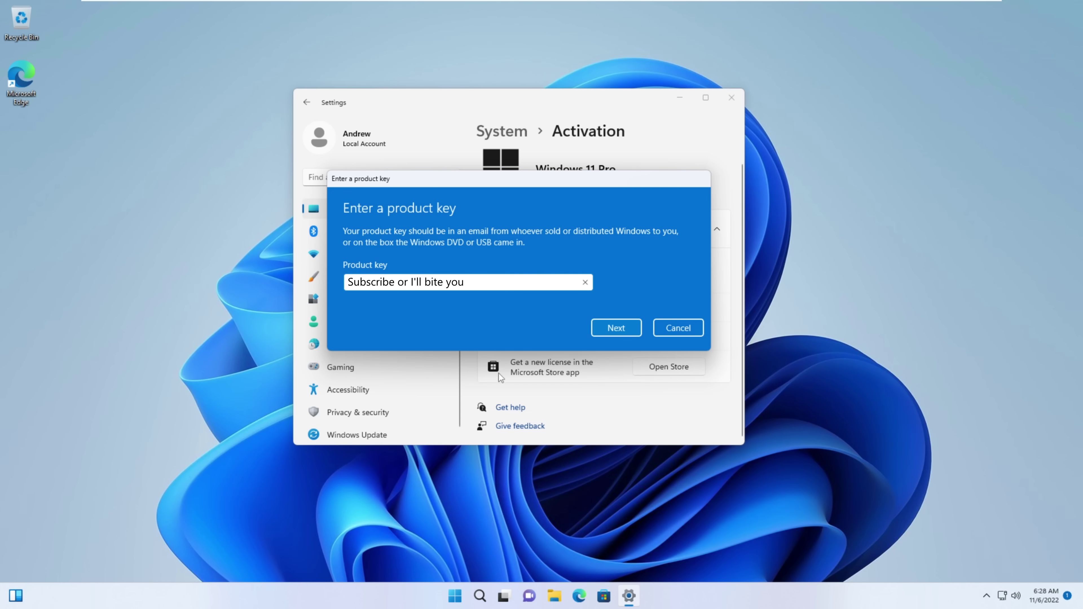
Submit 'Subscribe or I'll bite you' as the product key
{"action": "left_click", "coordinate": [619, 329]}
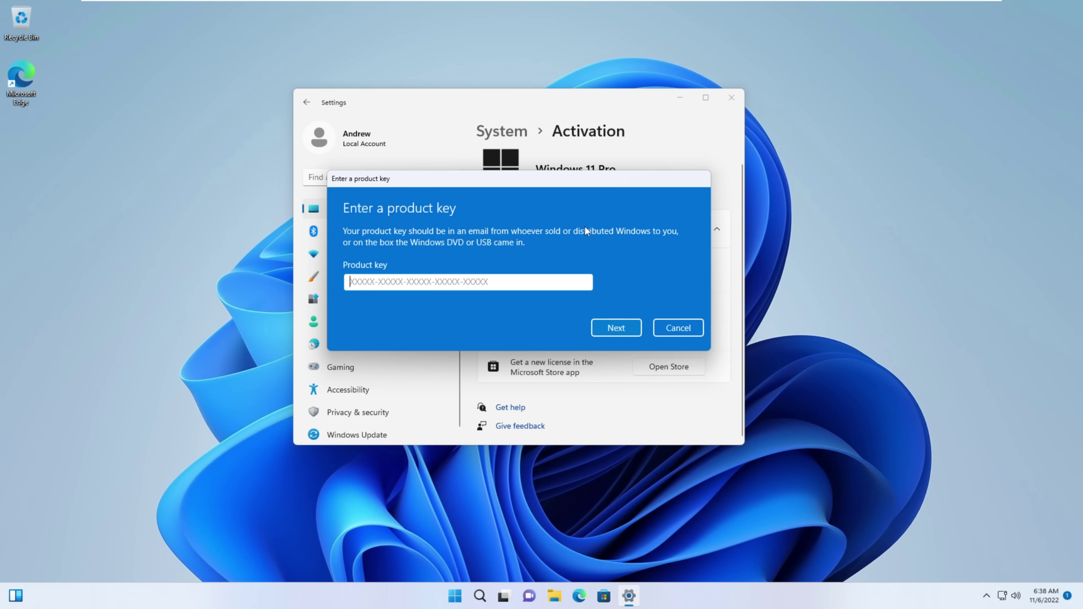
Paste the old Windows 7 product key into the Product key field and submit it
{"action": "key", "text": "ctrl+v"}
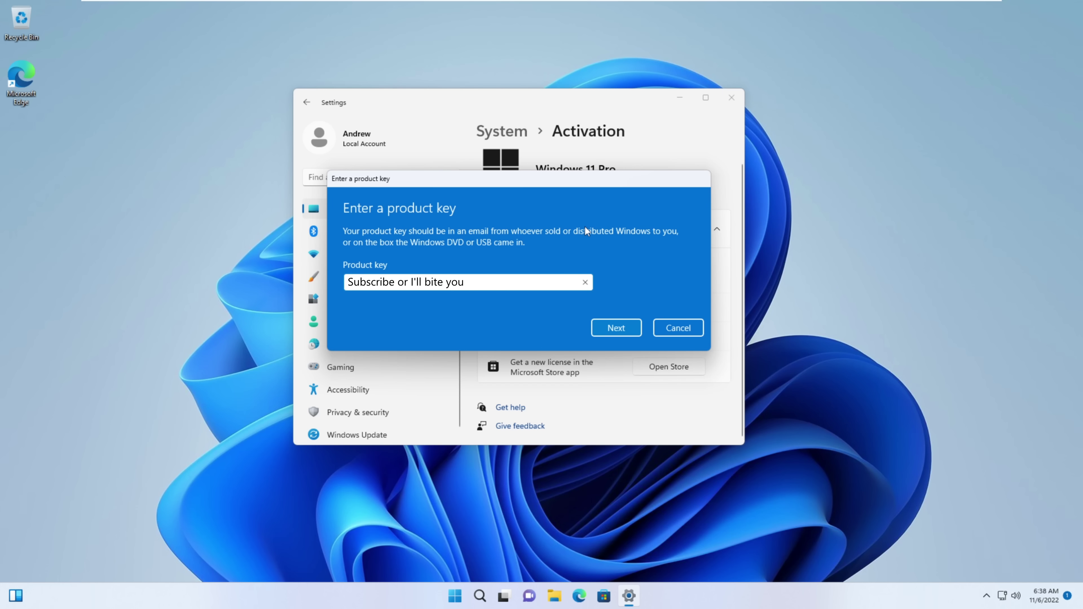
{"action": "left_click", "coordinate": [611, 332]}
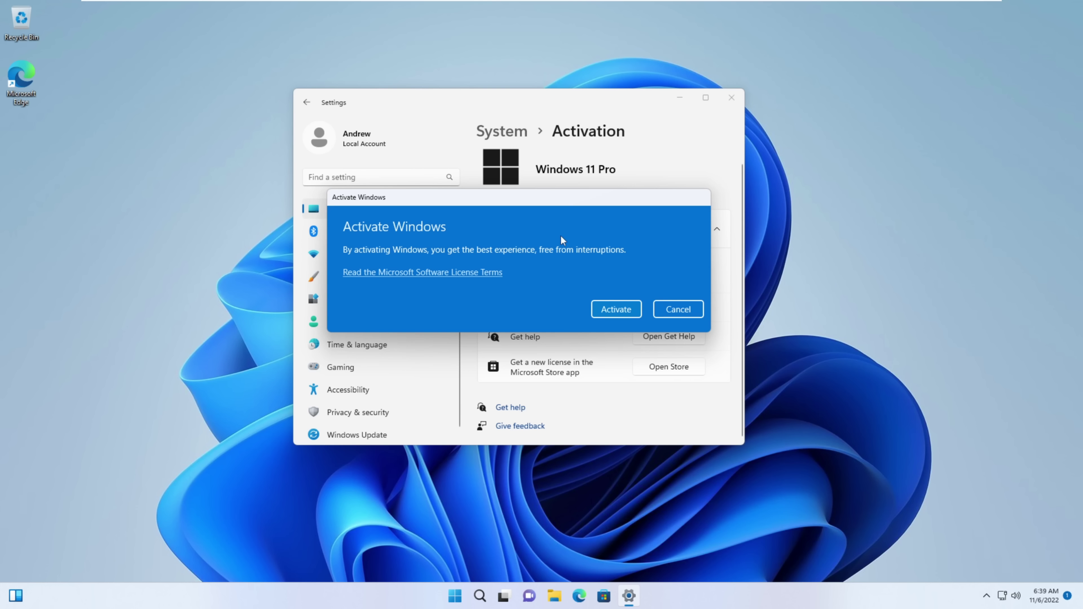
Confirm activation of Windows 11 Pro until the 'Windows is activated' message appears
{"action": "left_click", "coordinate": [612, 308]}
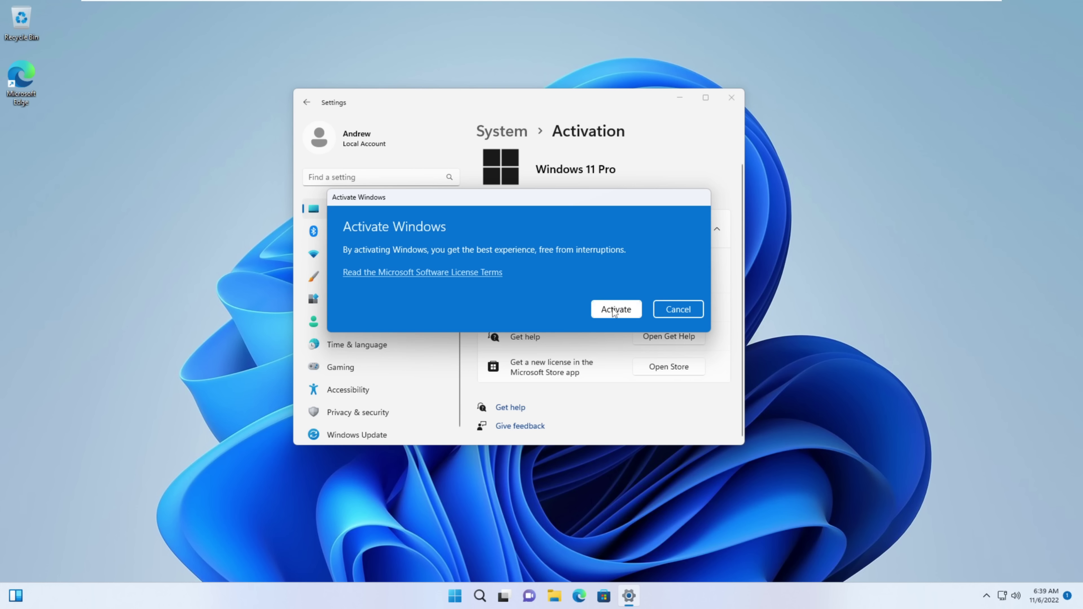
{"action": "left_click", "coordinate": [614, 310]}
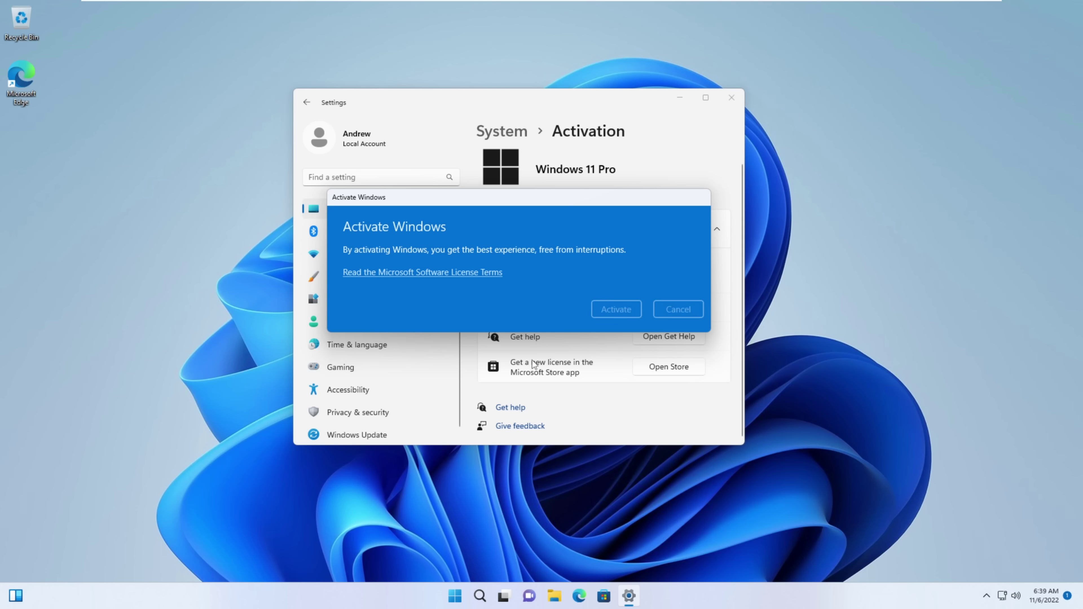
{"action": "left_click_drag", "start_coordinate": [549, 202], "coordinate": [848, 372]}
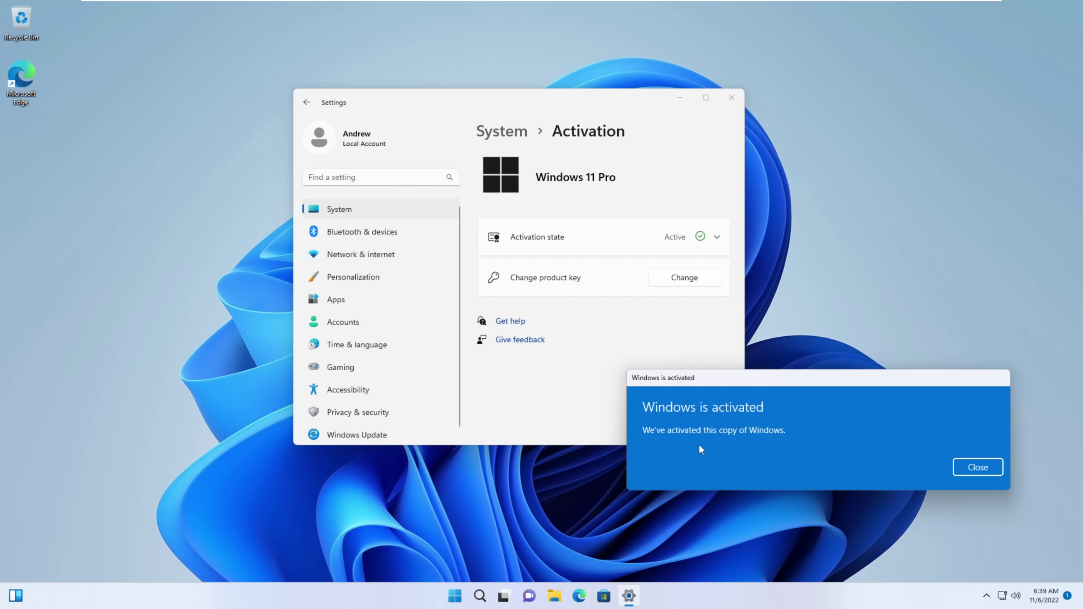
Close the activation notice and expand Activation state to show 'activated with a digital license'
{"action": "left_click", "coordinate": [976, 469]}
{"action": "left_click", "coordinate": [690, 249]}
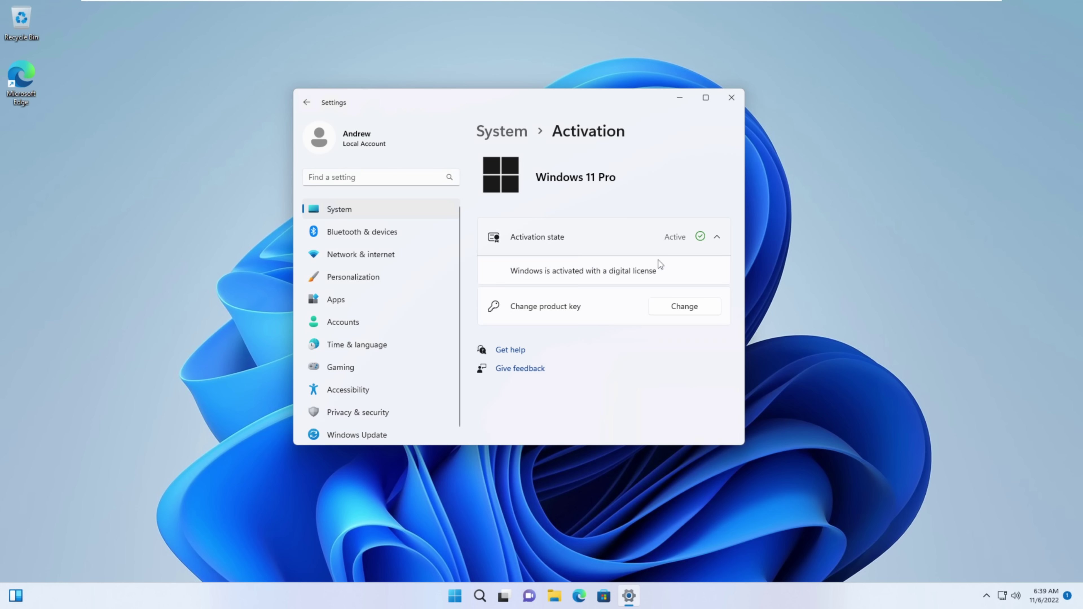